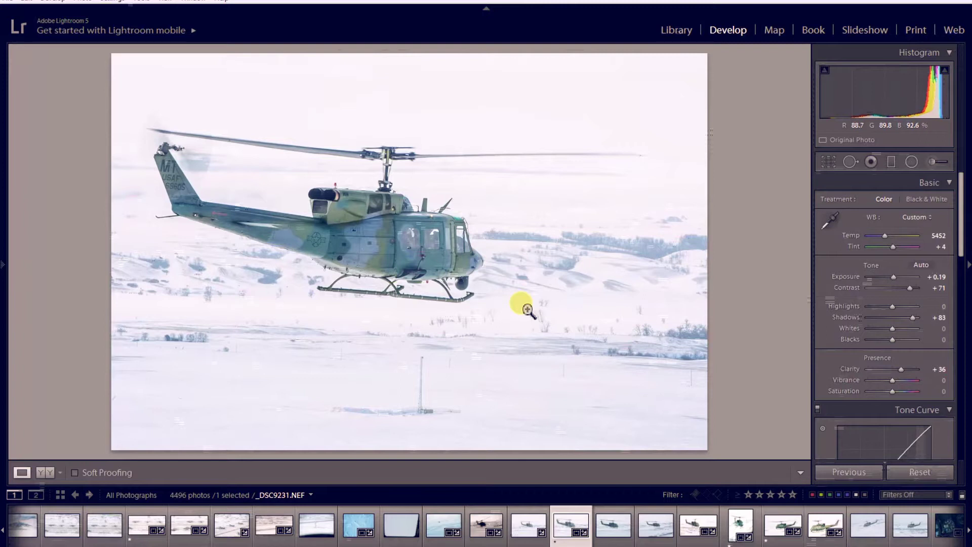
Open and close the crop overlay, then adjust the right-hand panel
key(r)
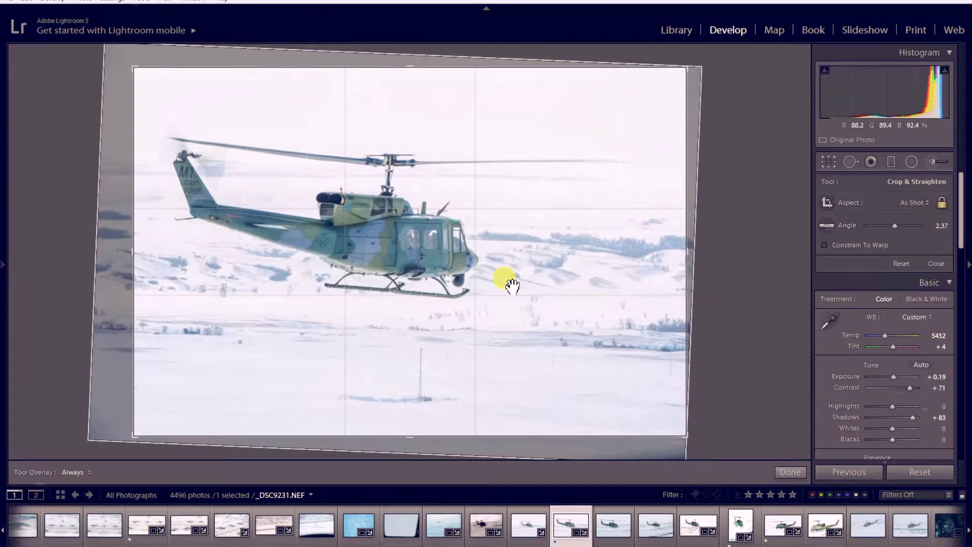
key(Return)
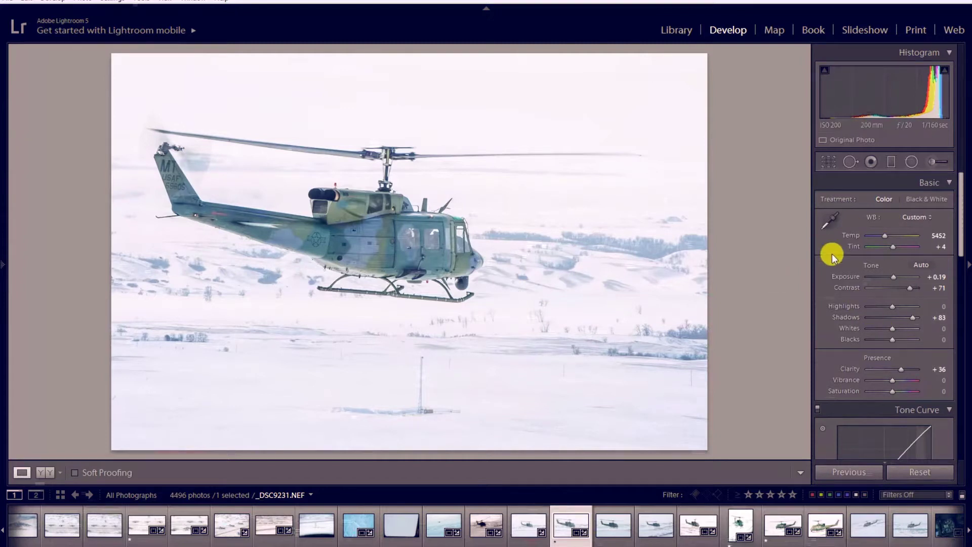
drag(956, 223, 962, 429)
drag(957, 387, 962, 223)
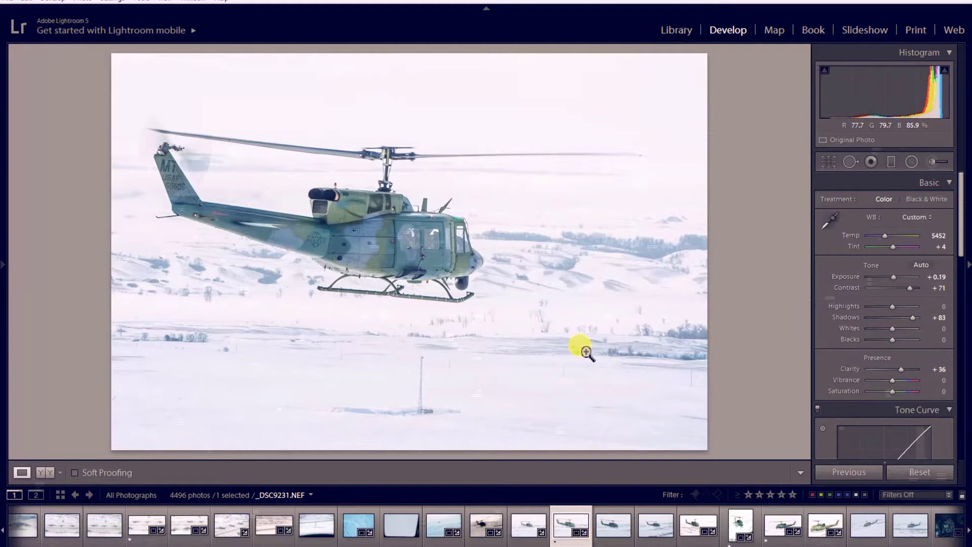
Toggle the photo between black and white and colour, ending in colour
key(v)
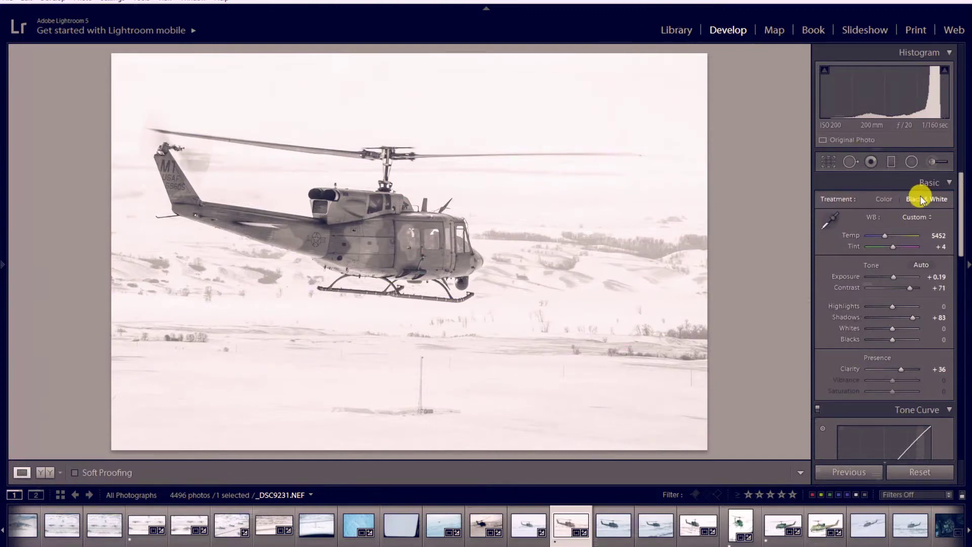
click(898, 202)
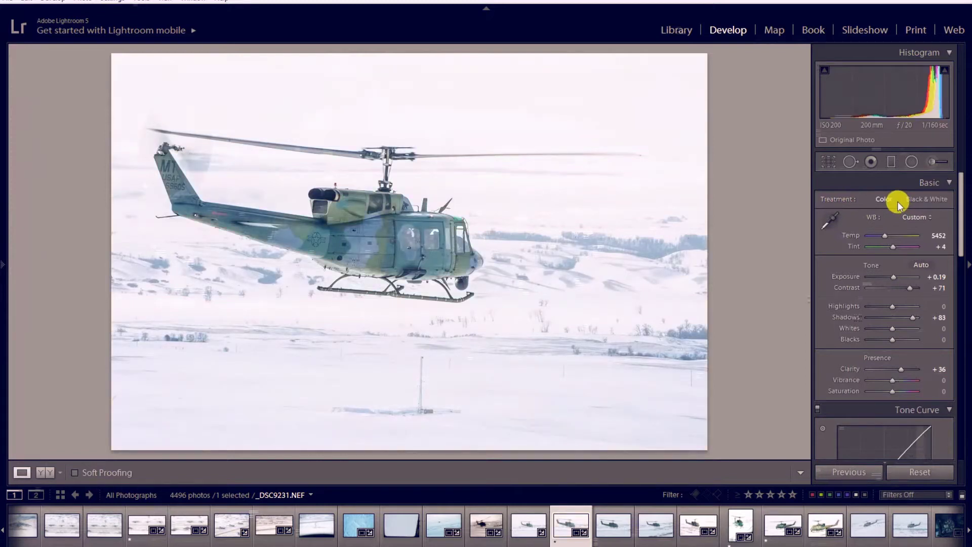
click(925, 198)
key(v)
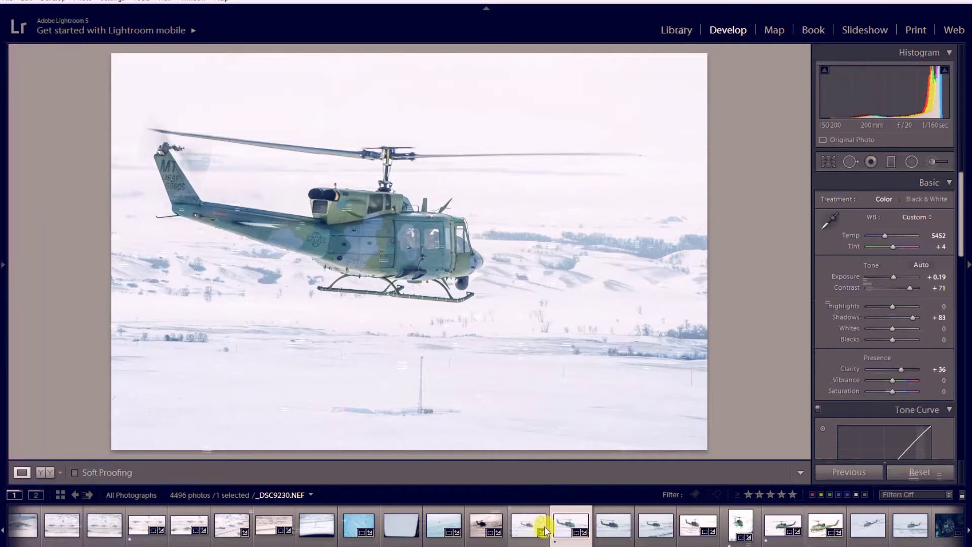
Copy all develop settings from _DSC9238, then reopen _DSC9231
click(736, 529)
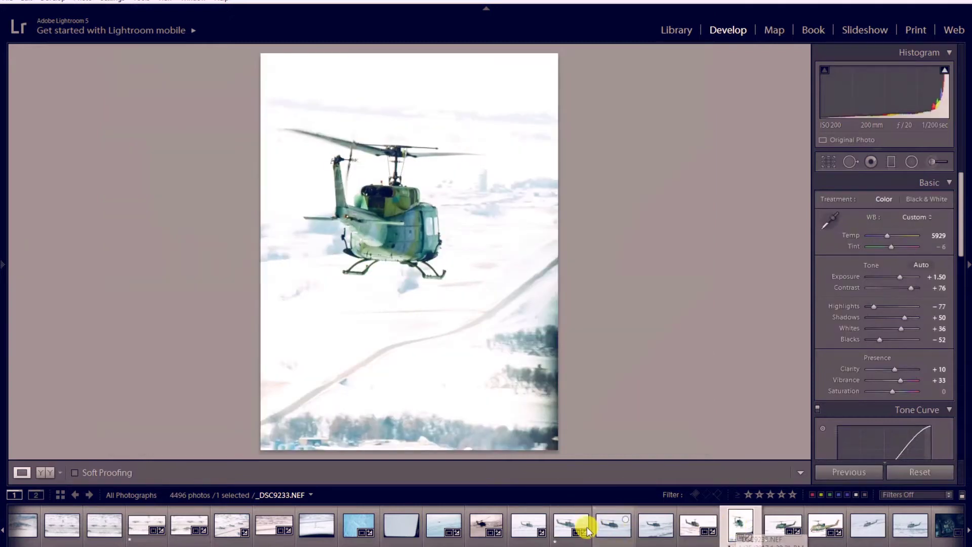
click(569, 519)
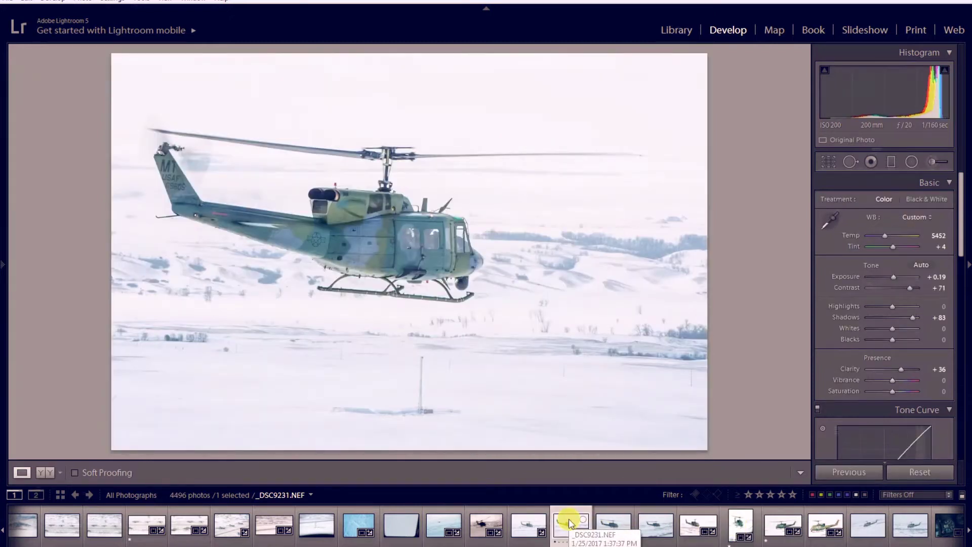
click(740, 532)
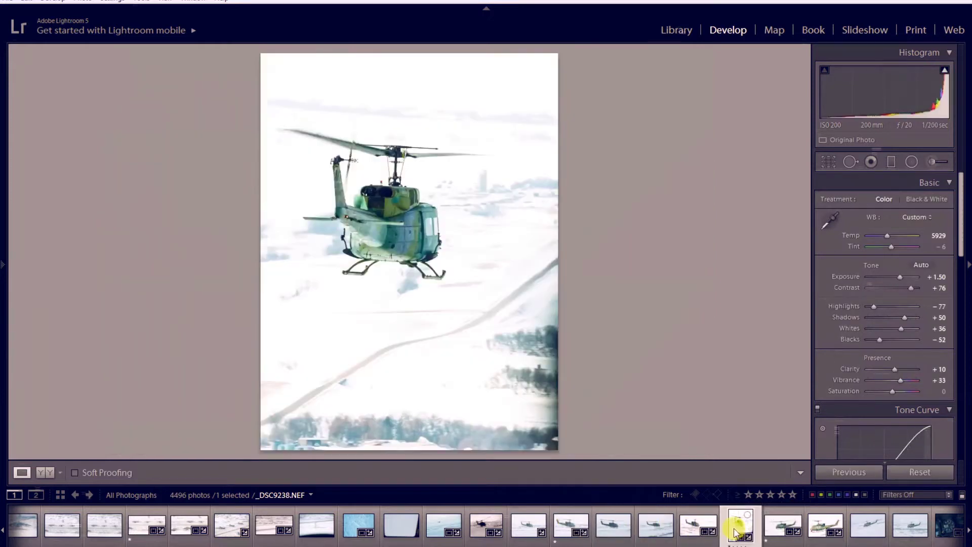
key(ctrl+shift+c)
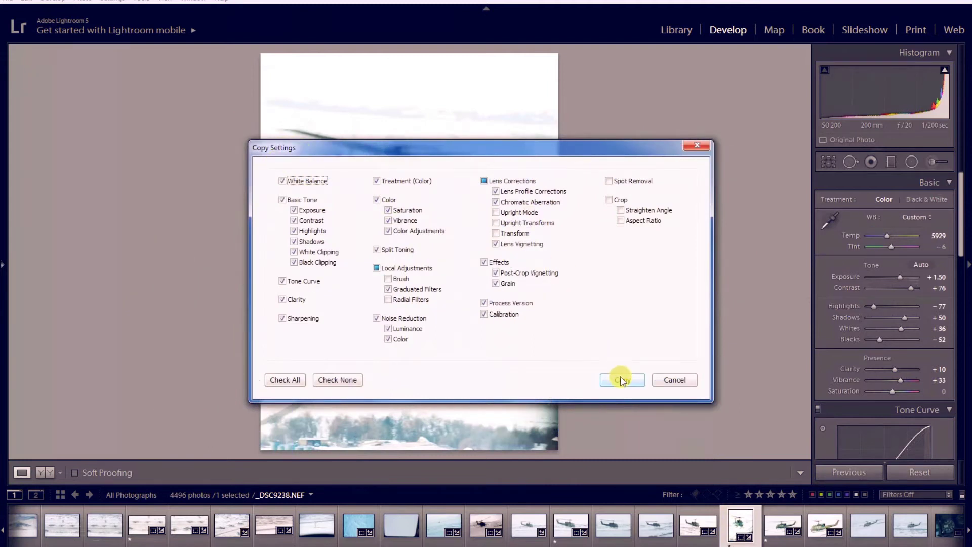
click(625, 383)
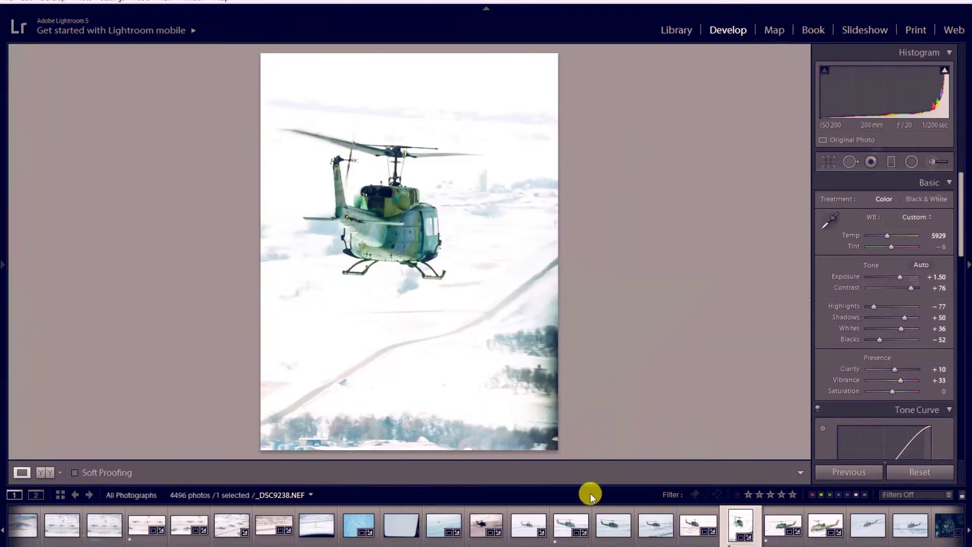
click(561, 527)
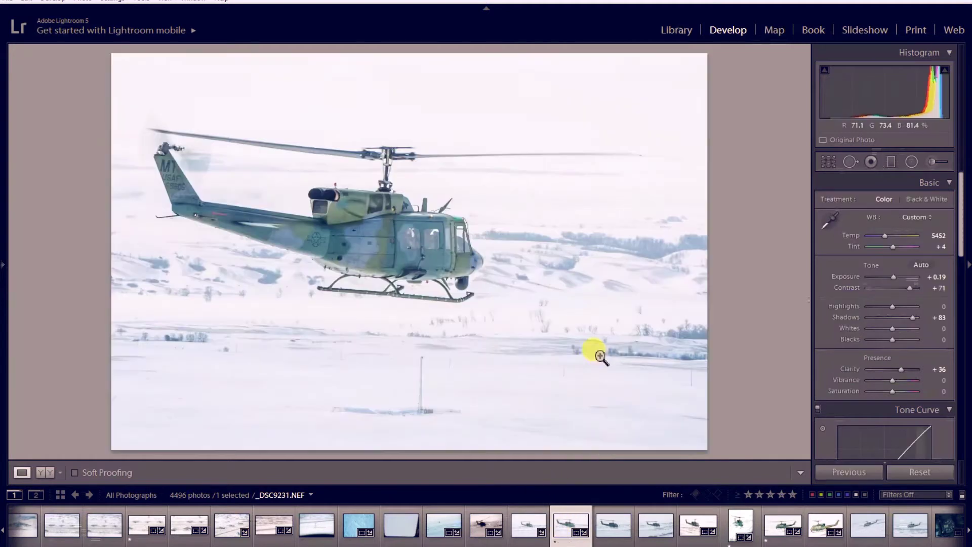
key(ctrl+shift+v)
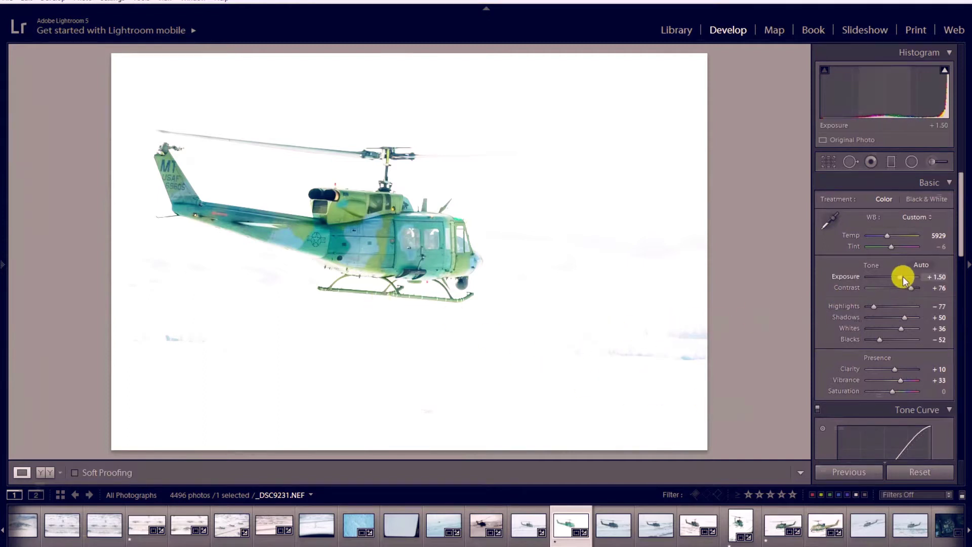
drag(901, 275, 899, 275)
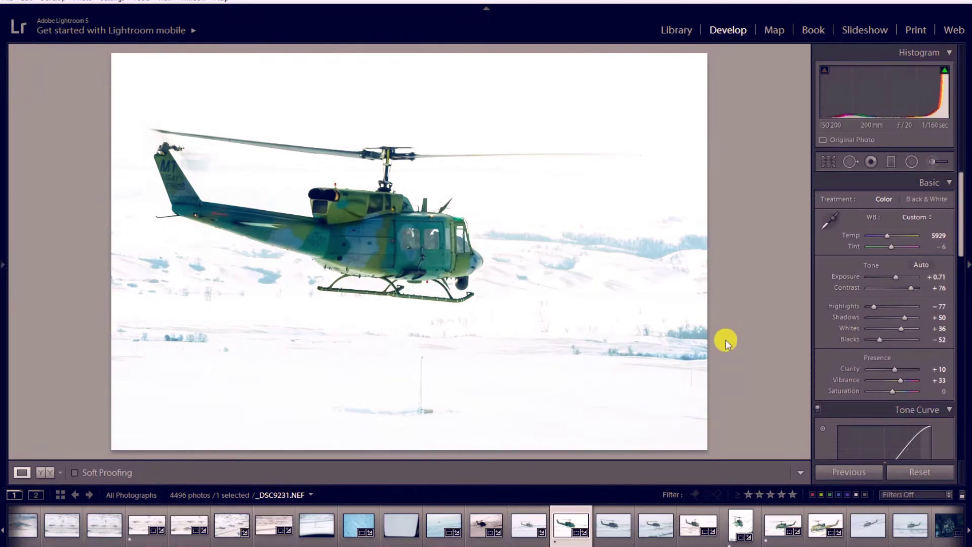
key(ctrl+z)
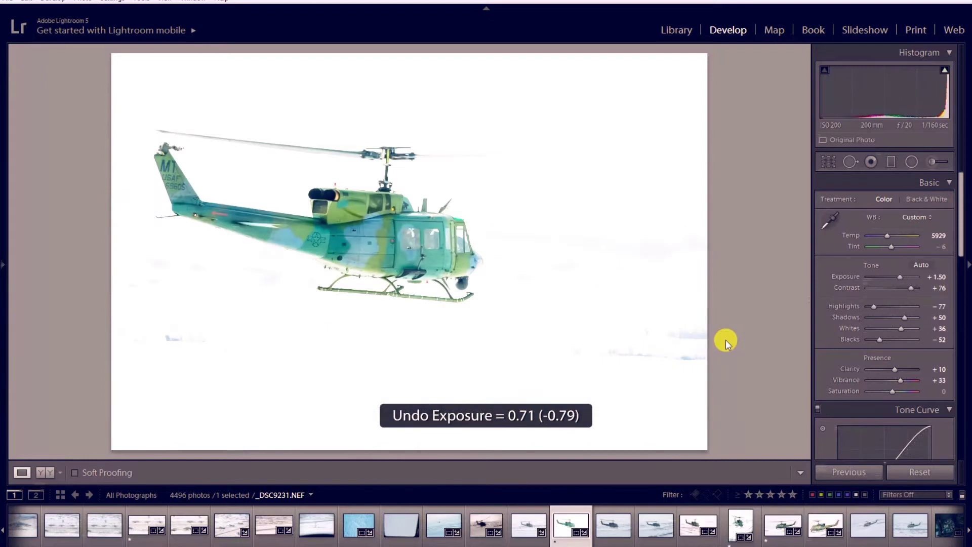
key(ctrl+z)
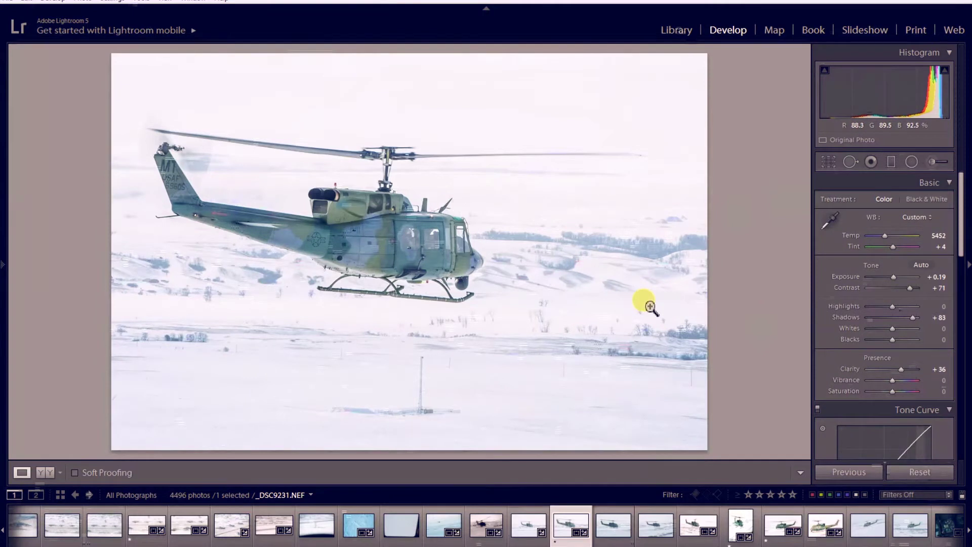
key(q)
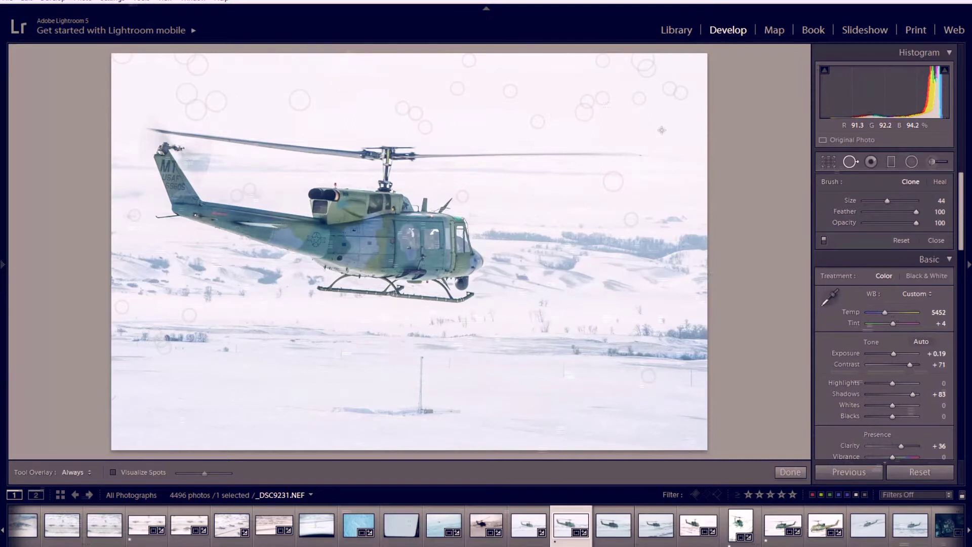
key(q)
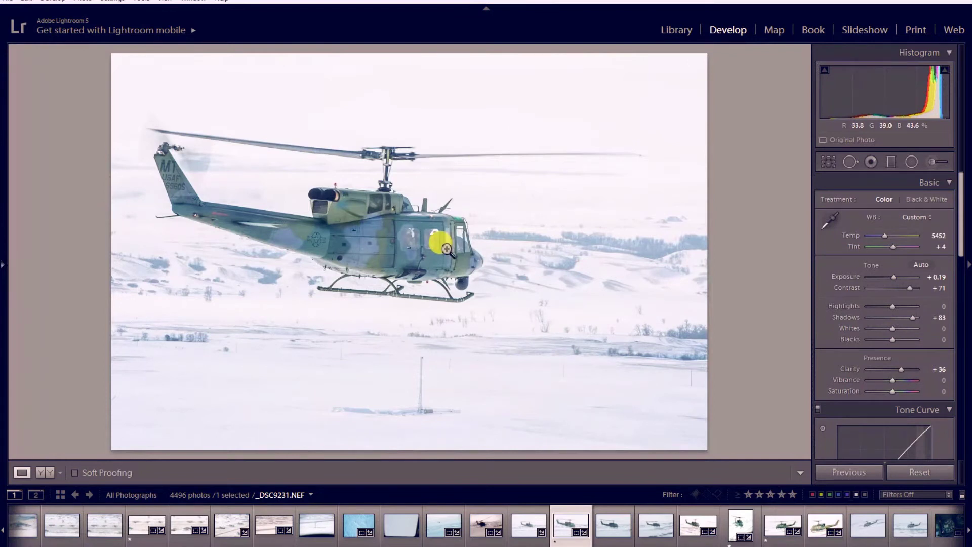
drag(961, 215, 963, 382)
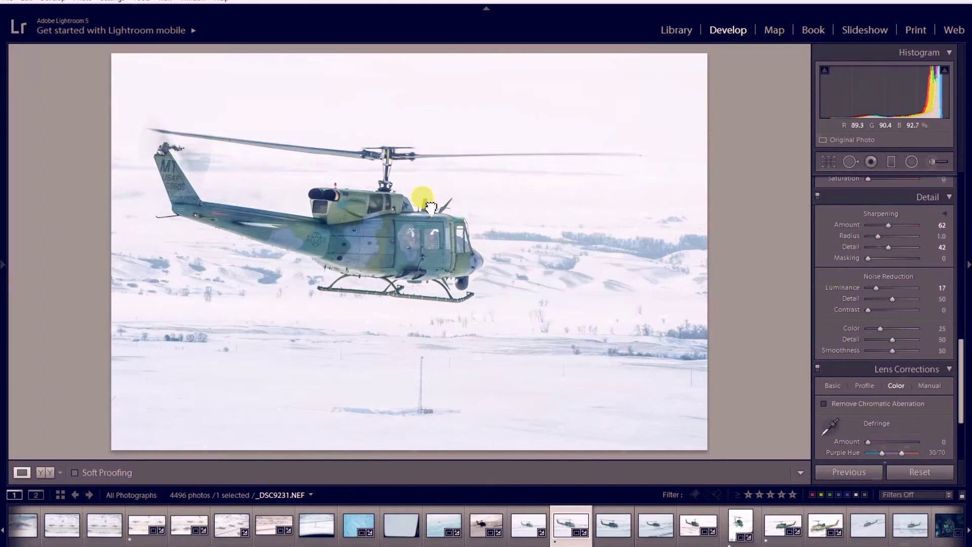
Zoom into the cabin and set sharpening Detail to 57 while previewing its mask
click(413, 200)
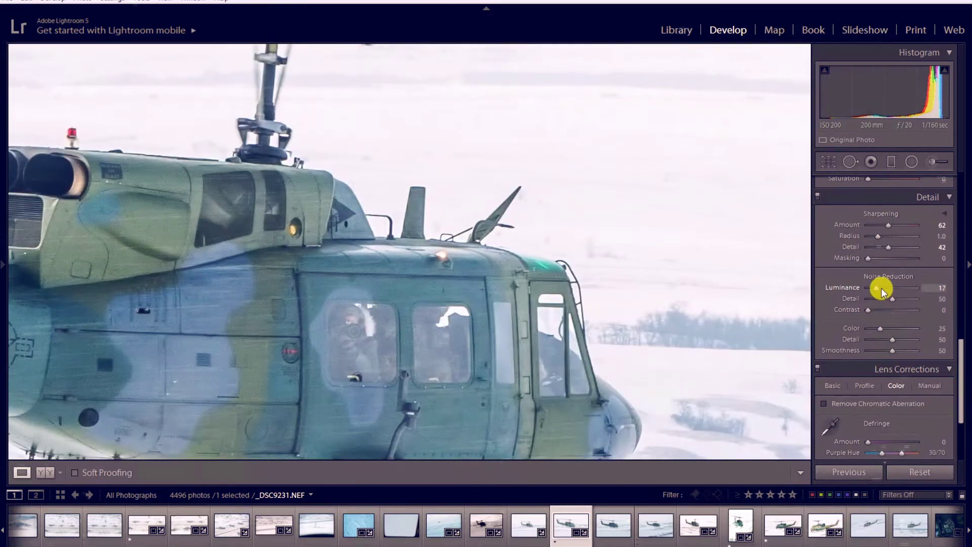
key(alt)
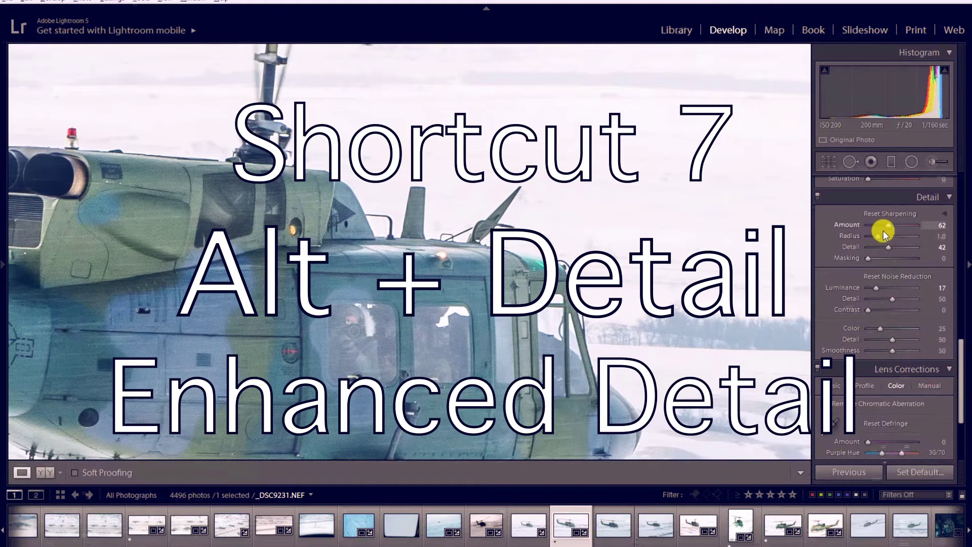
drag(889, 247, 907, 253)
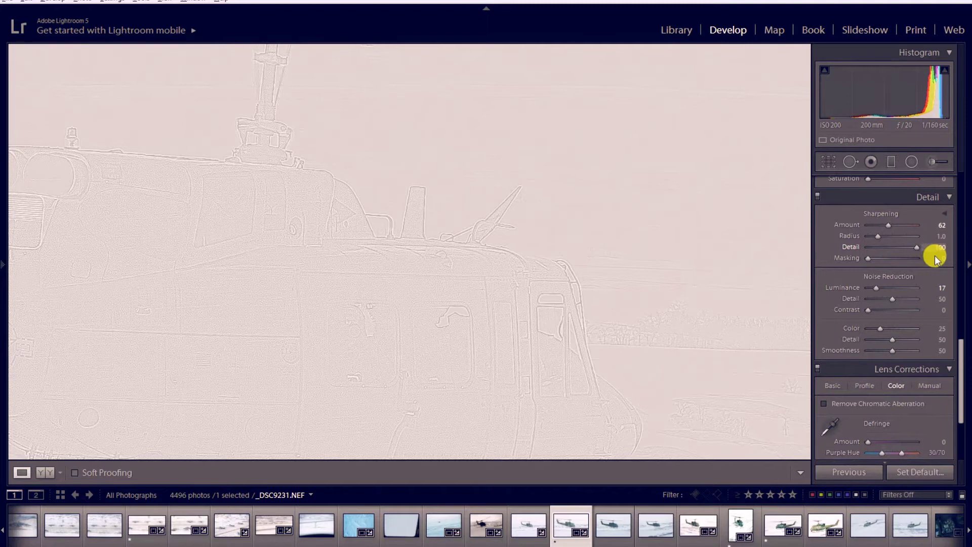
drag(898, 251, 887, 232)
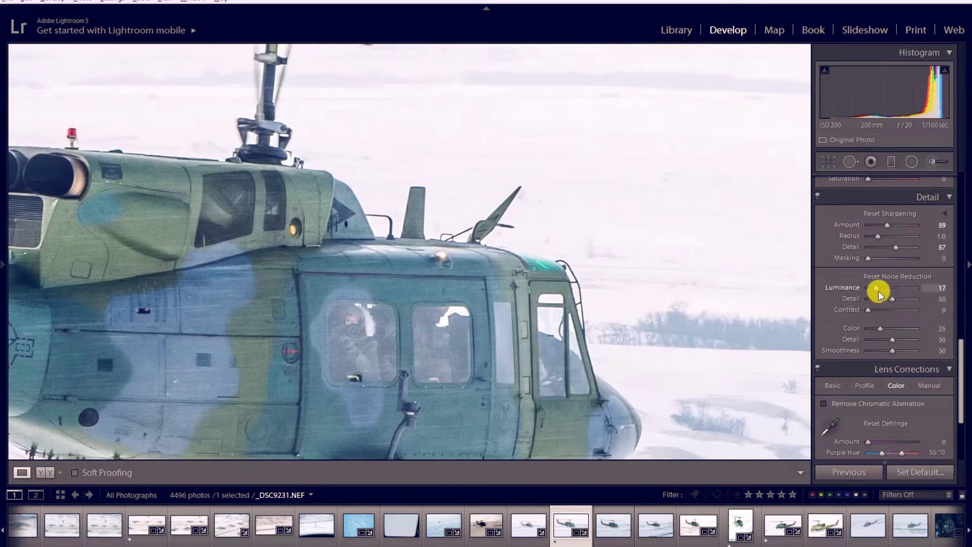
Set Luminance noise reduction to 12 and return to the whole-photo view
drag(875, 287, 879, 288)
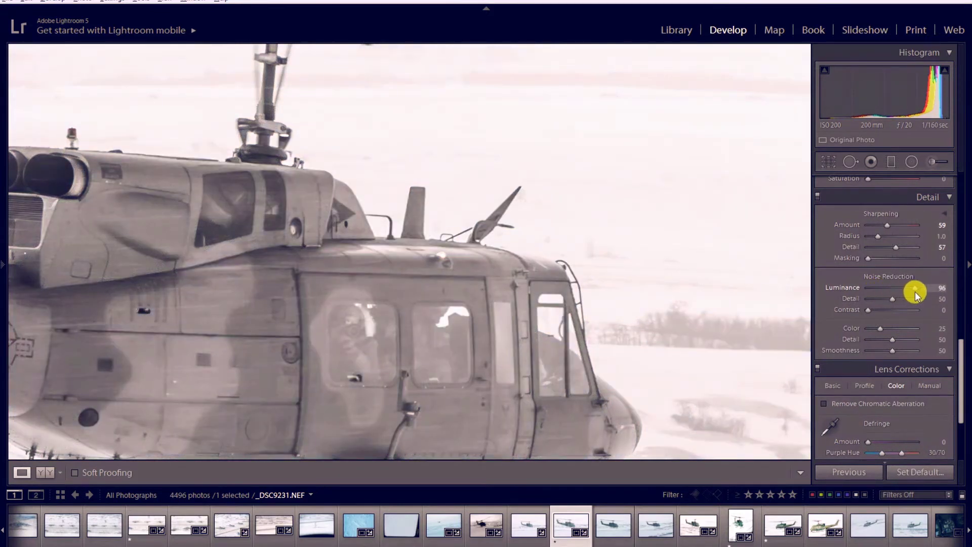
drag(868, 293, 873, 291)
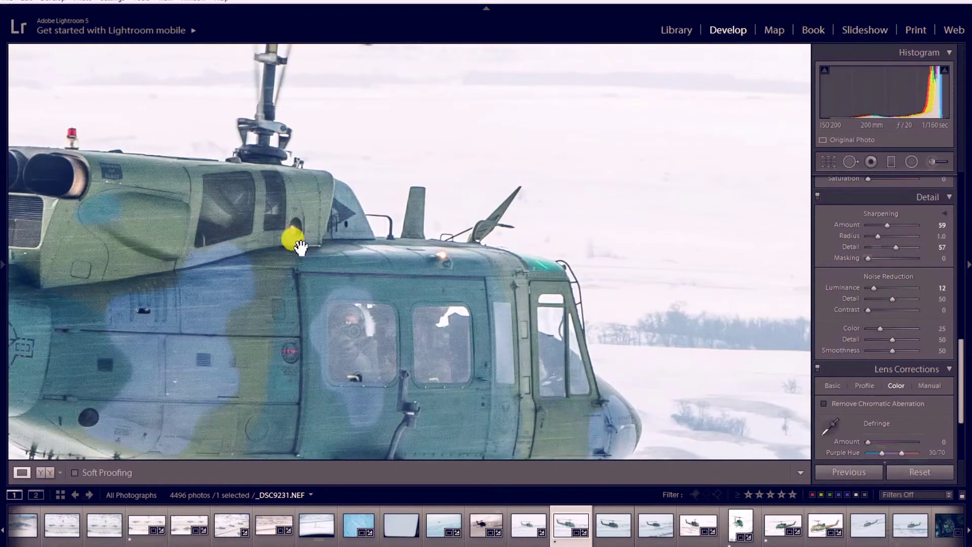
click(390, 307)
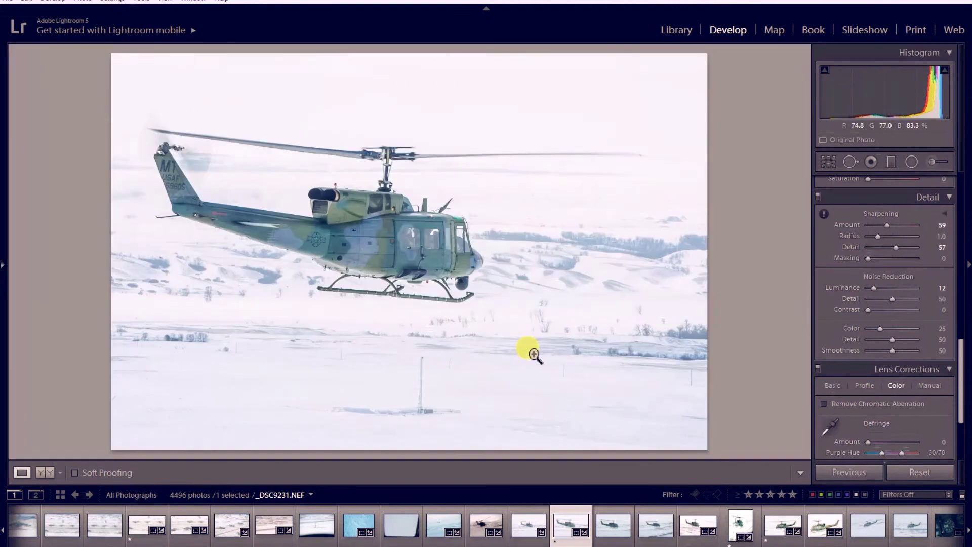
key(backslash)
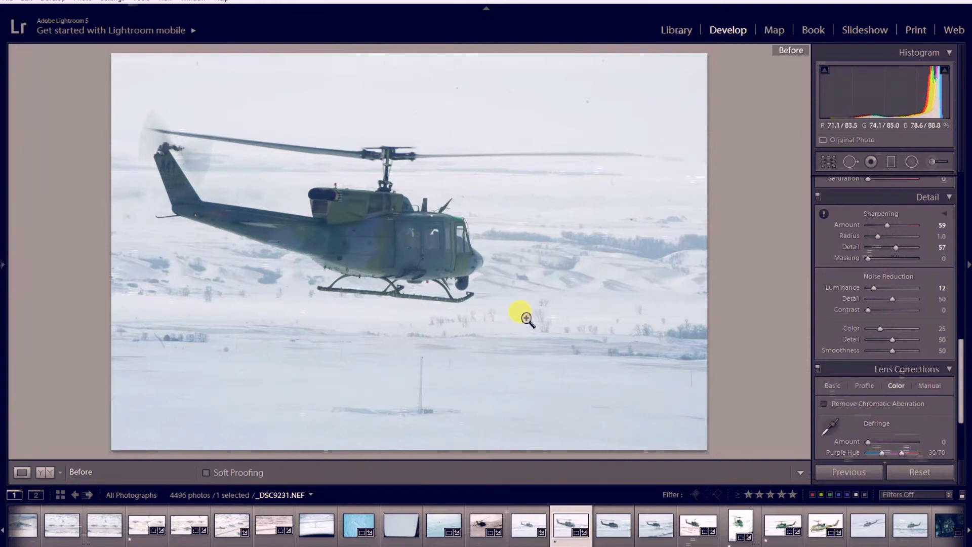
key(backslash)
key(backslash)
key(backslash)
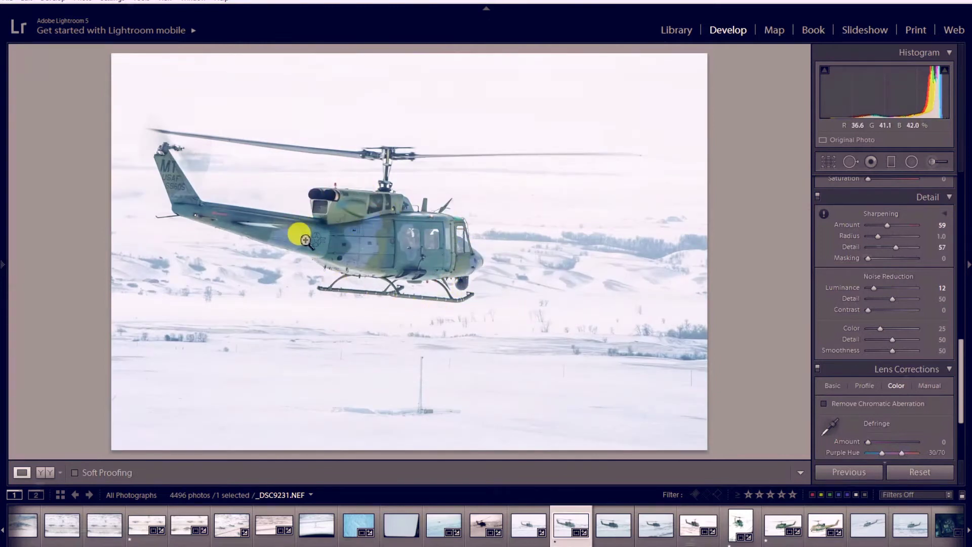
key(backslash)
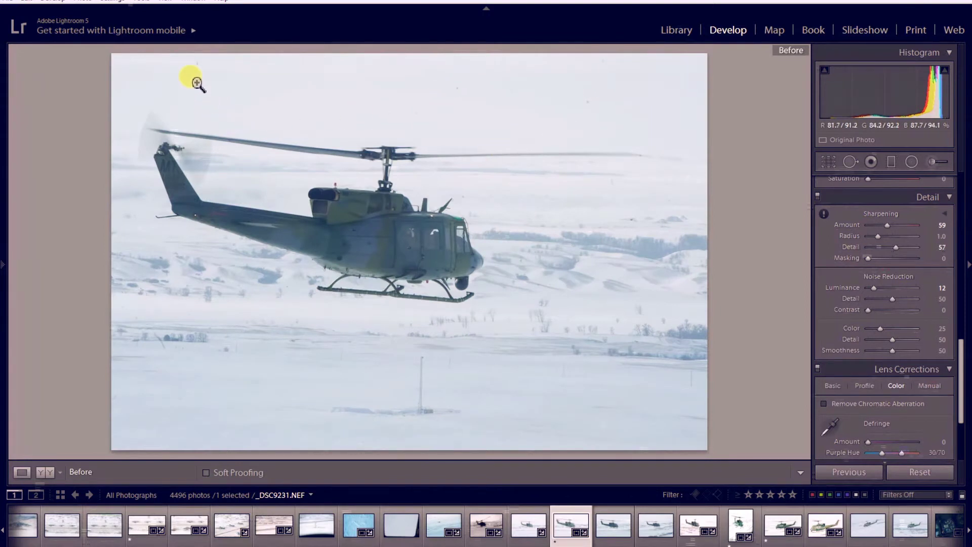
key(backslash)
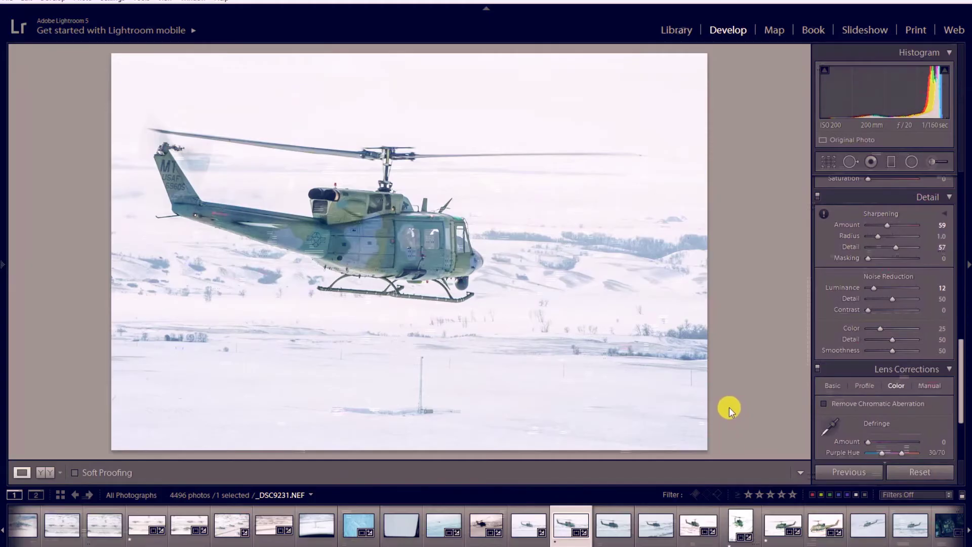
key(f)
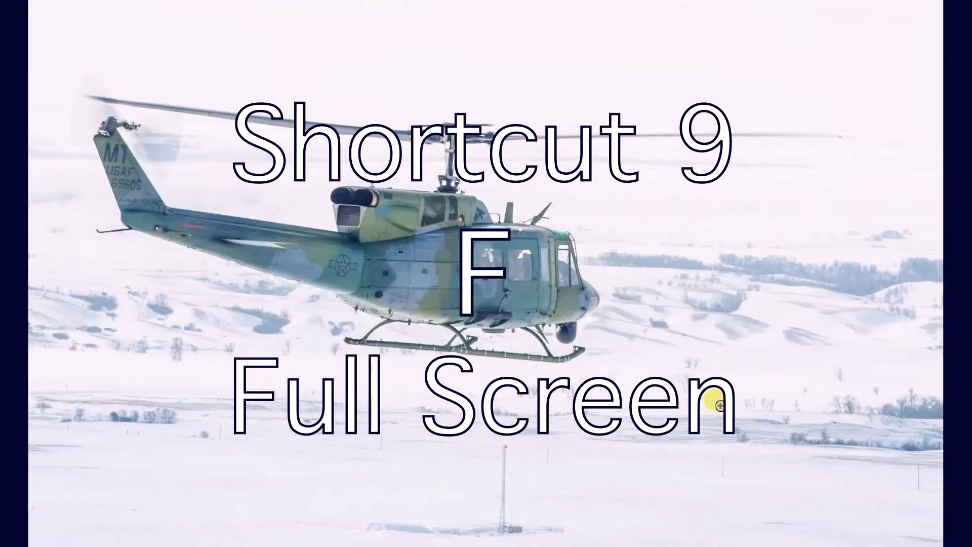
click(438, 265)
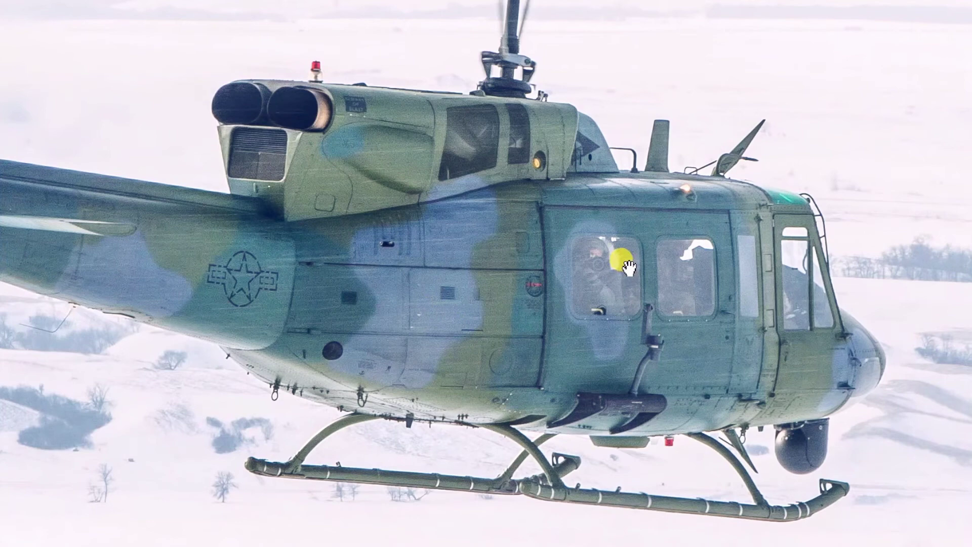
click(608, 318)
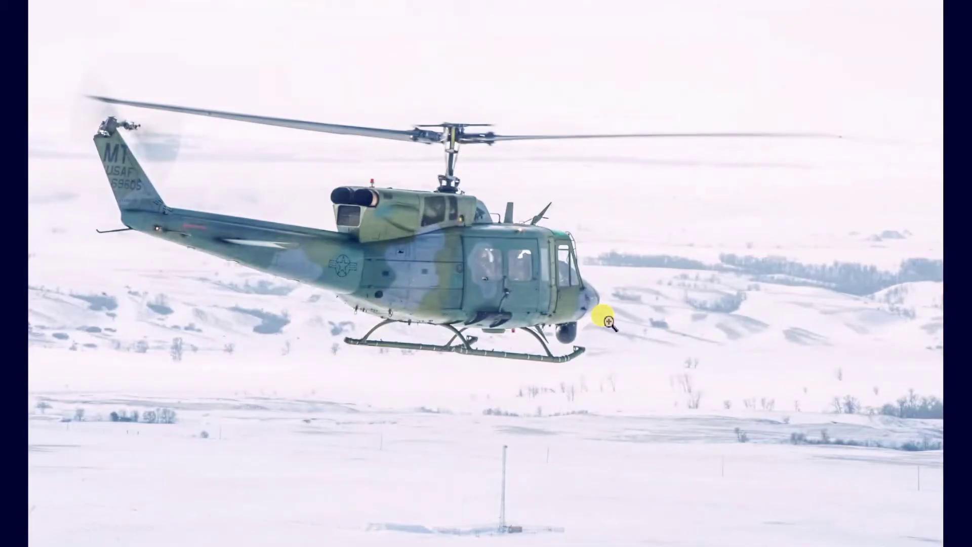
key(f)
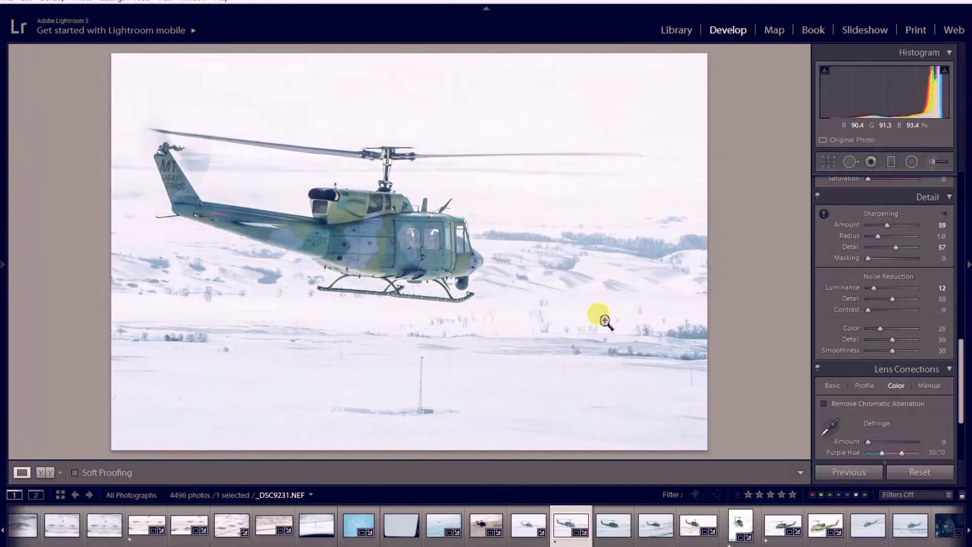
In the Basic panel, drop Shadows from +81 to 0, then undo back to +81
scroll(930, 451, up, 10)
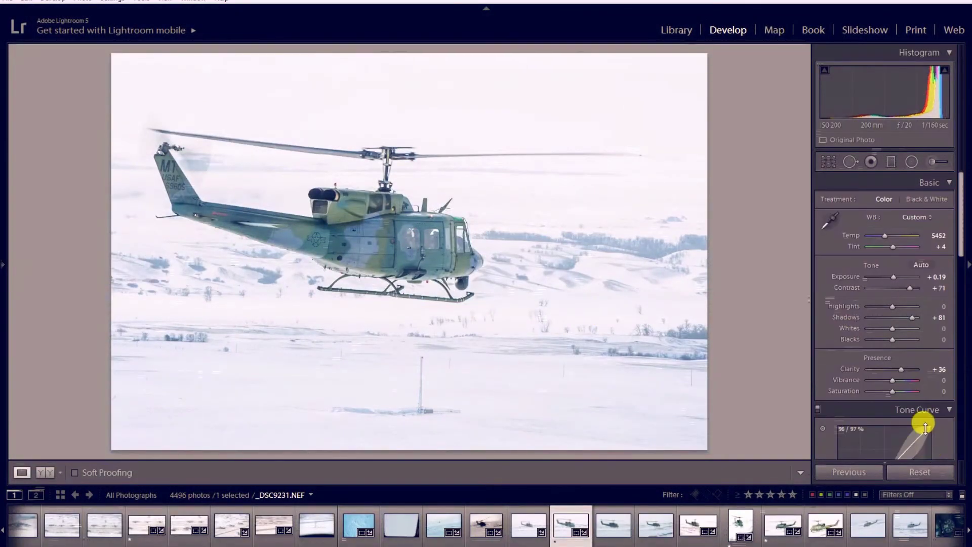
mouse_move(911, 317)
mouse_down()
mouse_move(888, 318)
mouse_move(901, 326)
mouse_up()
key(ctrl+z)
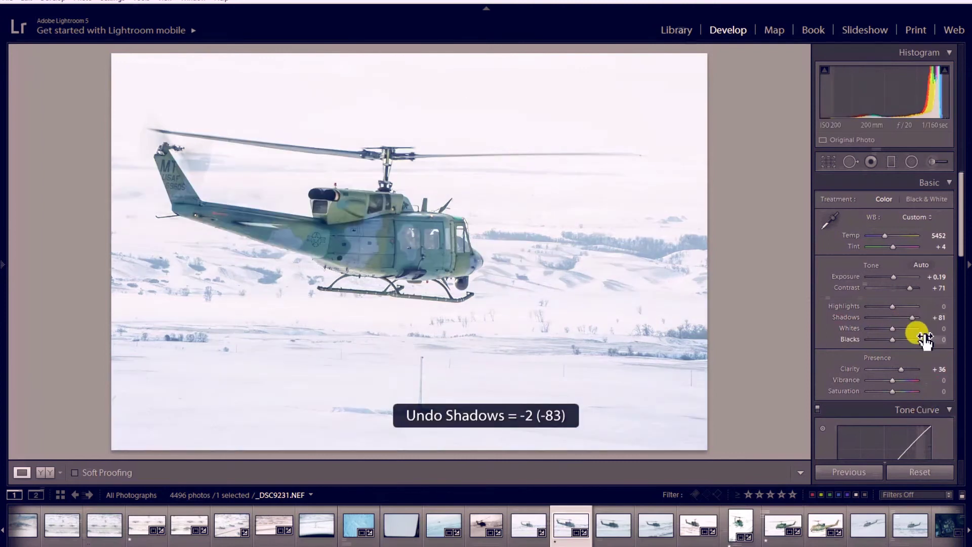
double_click(913, 317)
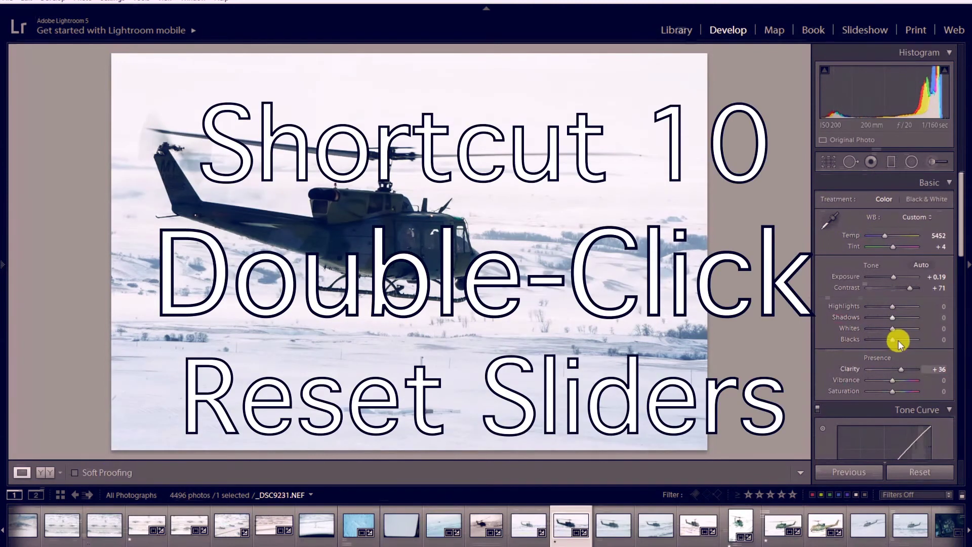
key(ctrl+z)
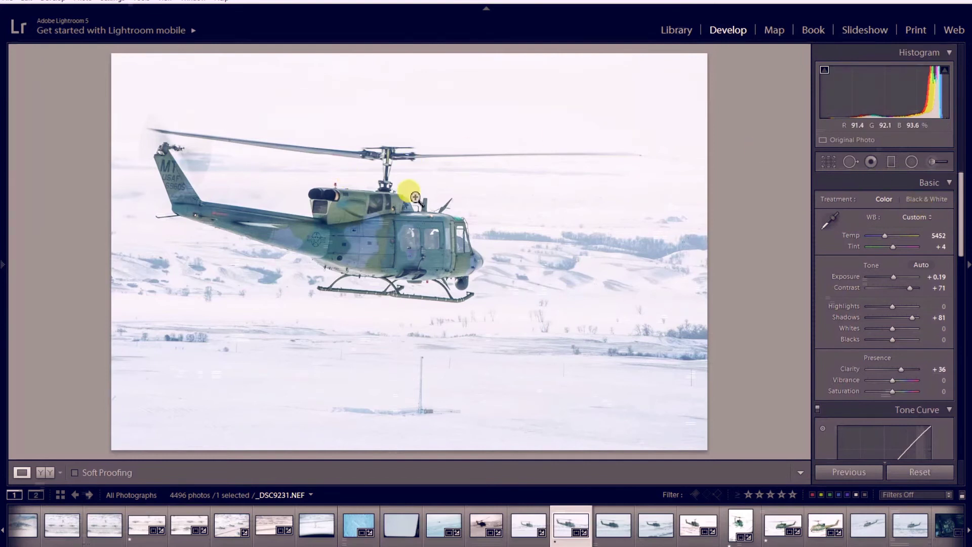
drag(896, 280, 871, 279)
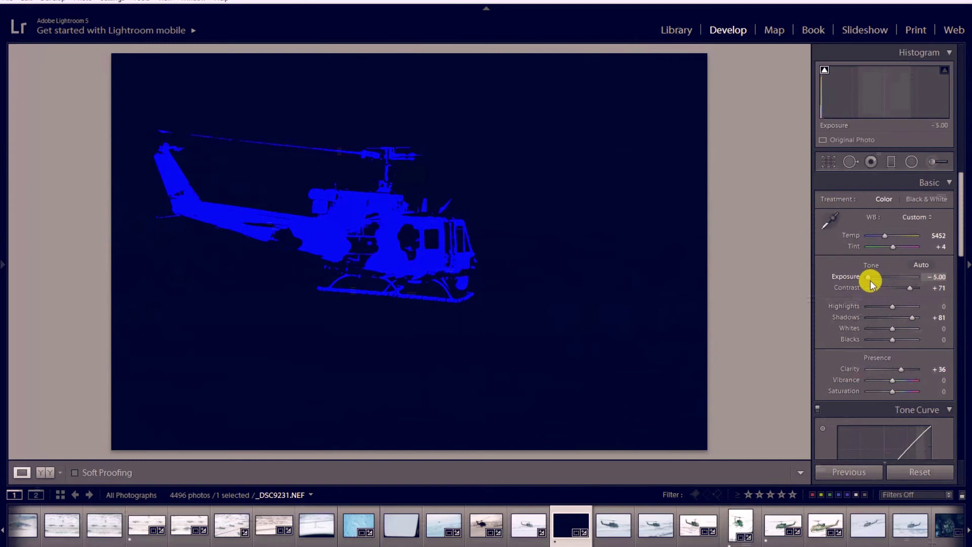
drag(870, 280, 486, 251)
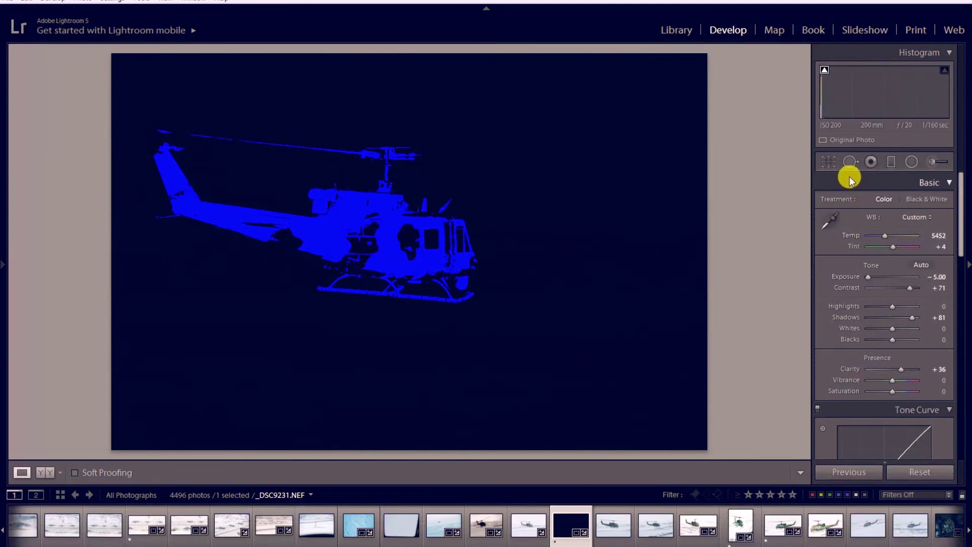
drag(868, 277, 874, 277)
key(ctrl+z)
key(ctrl+z)
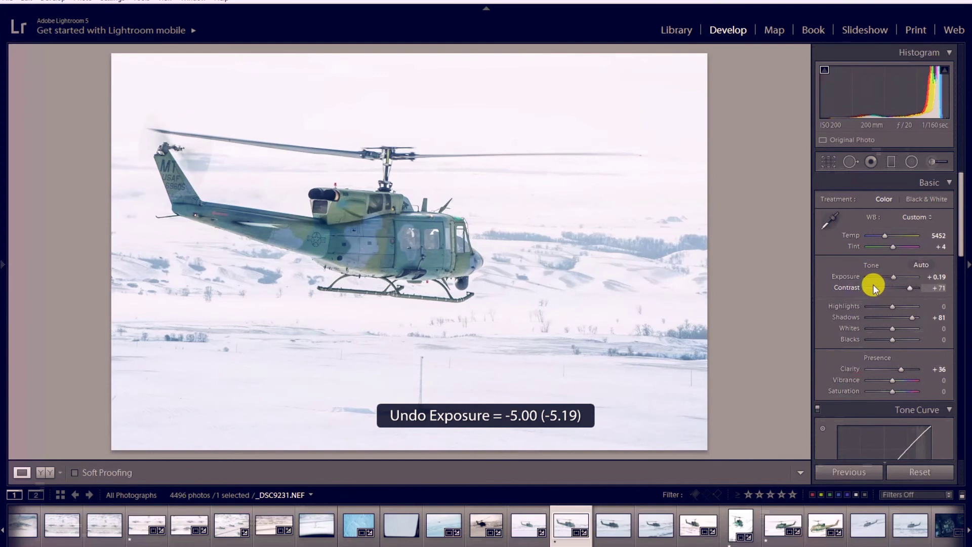
Swap shadow clipping for highlight clipping and raise Exposure until the sky clips
click(825, 71)
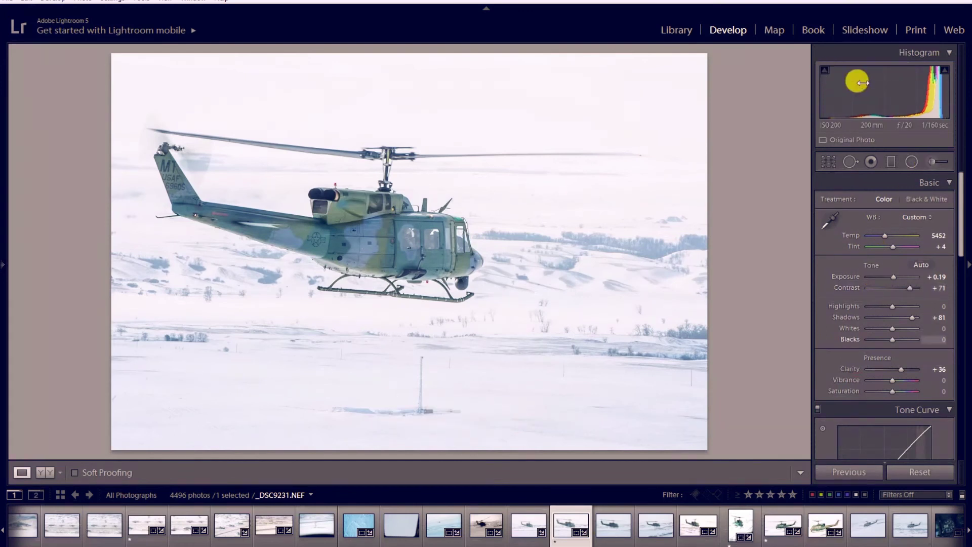
click(944, 76)
drag(890, 280, 927, 305)
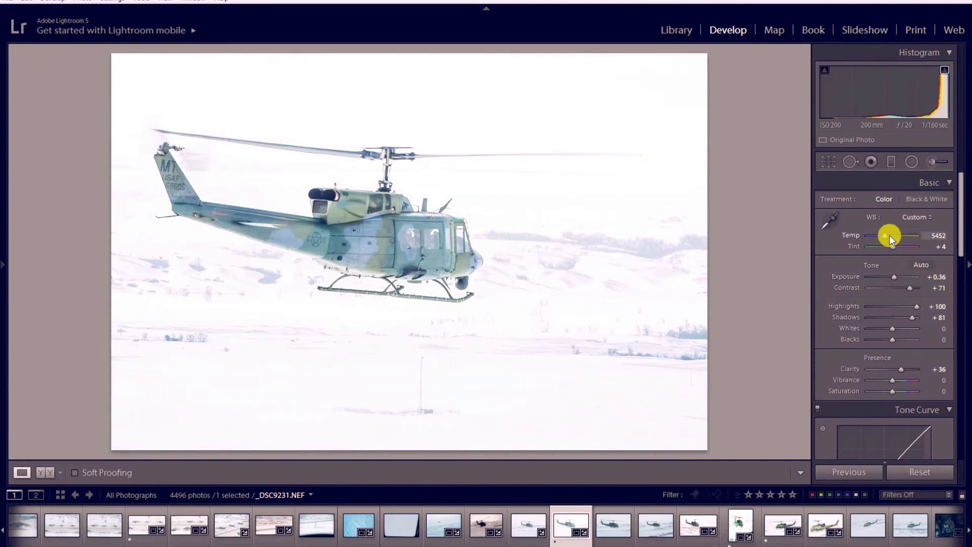
drag(891, 277, 903, 281)
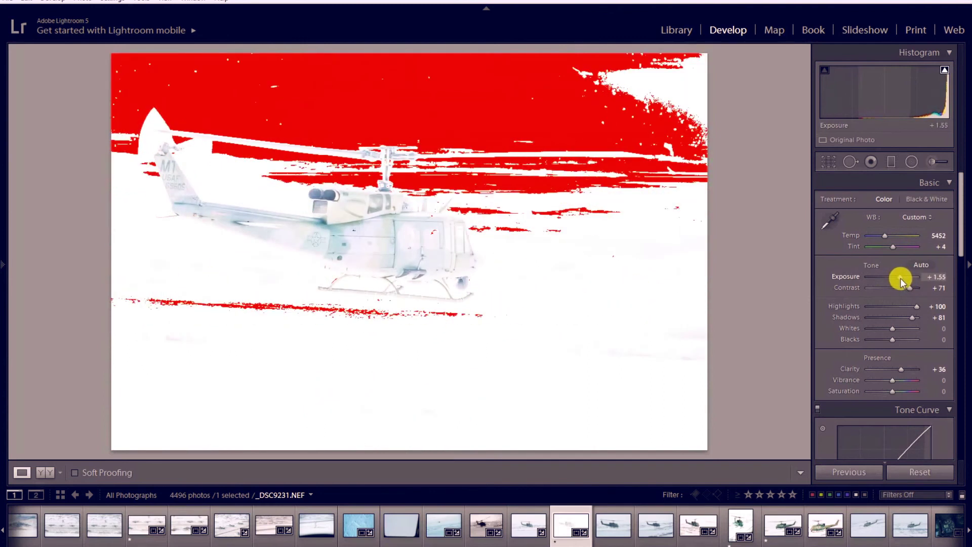
drag(900, 278, 899, 278)
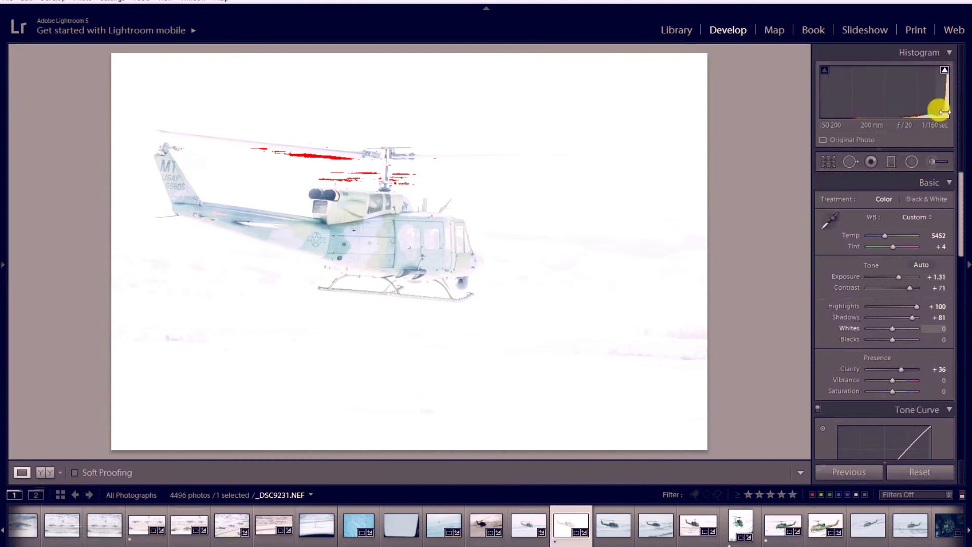
Adjust Whites to tame clipped highlights, then undo the Whites and Exposure changes
mouse_move(937, 93)
mouse_down()
mouse_move(881, 94)
mouse_move(931, 94)
mouse_up()
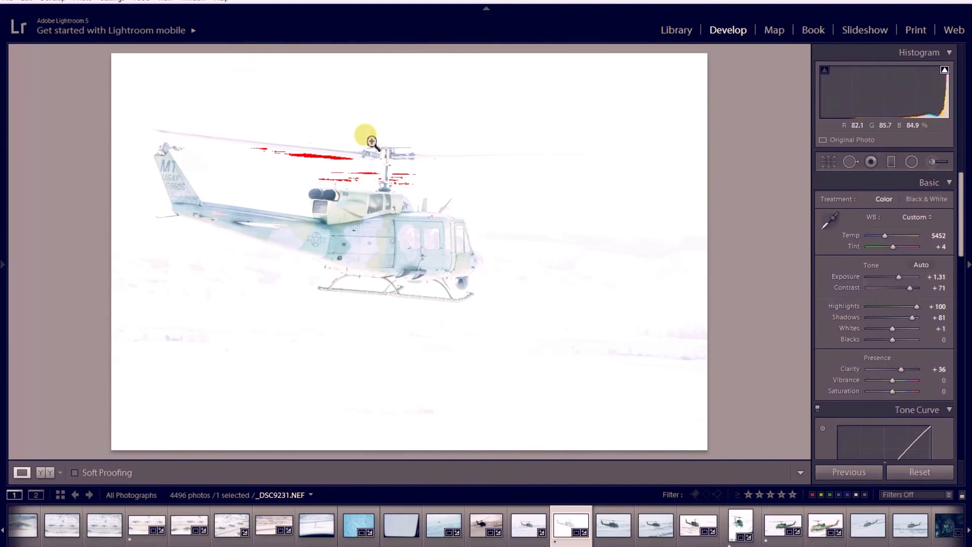
key(ctrl+z)
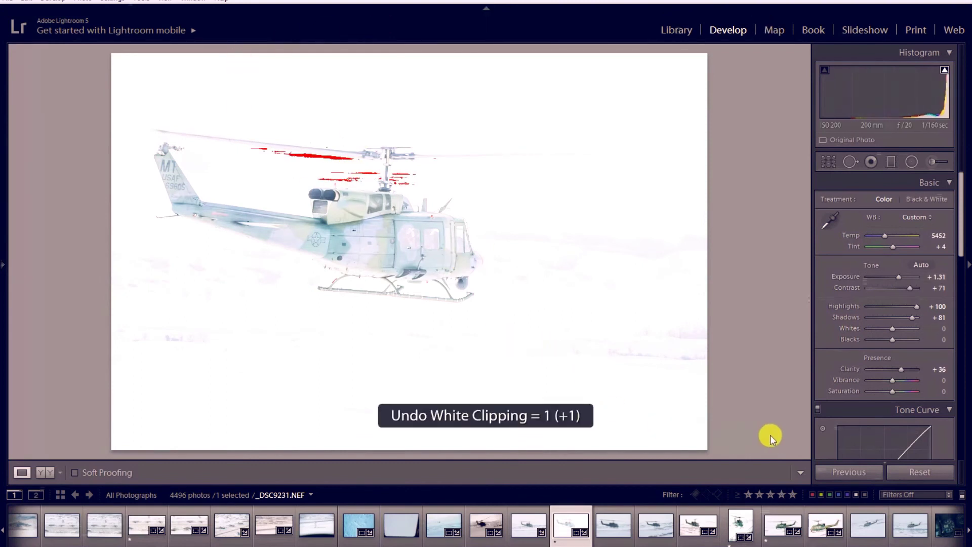
key(ctrl+z)
key(ctrl+z)
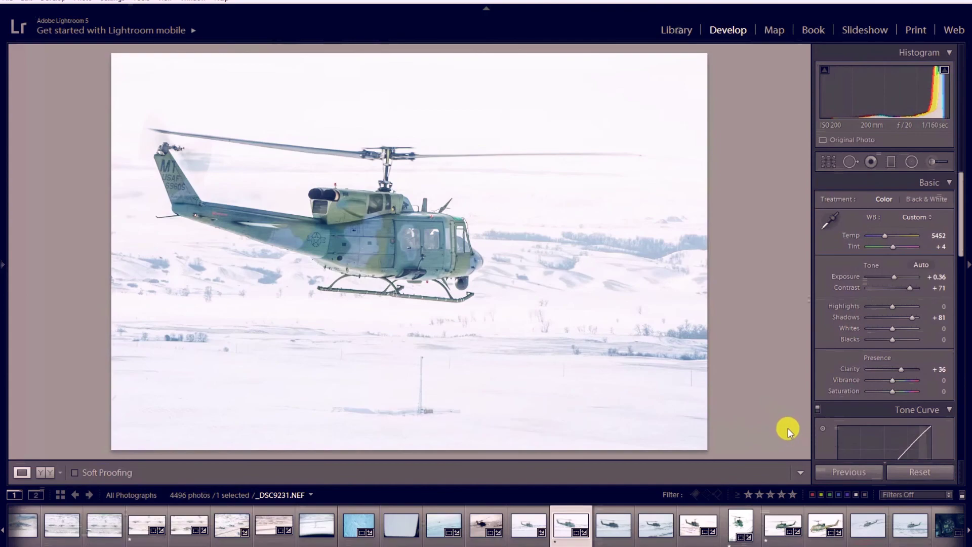